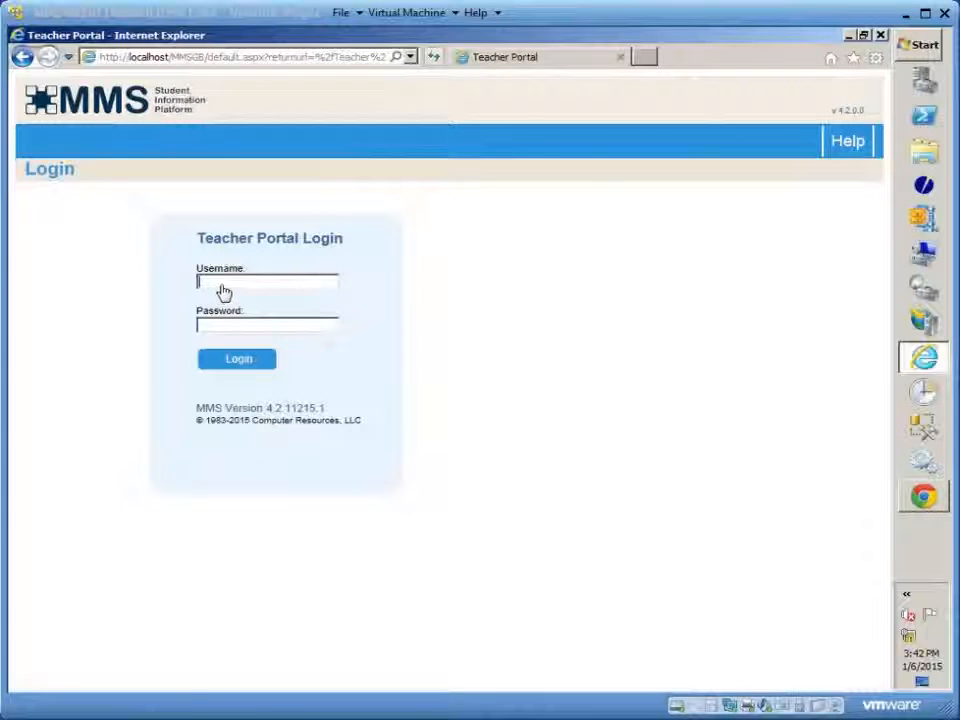
Step: Log in to the Teacher Portal with the username teacher and the account password
left_click(223, 291)
type("tea")
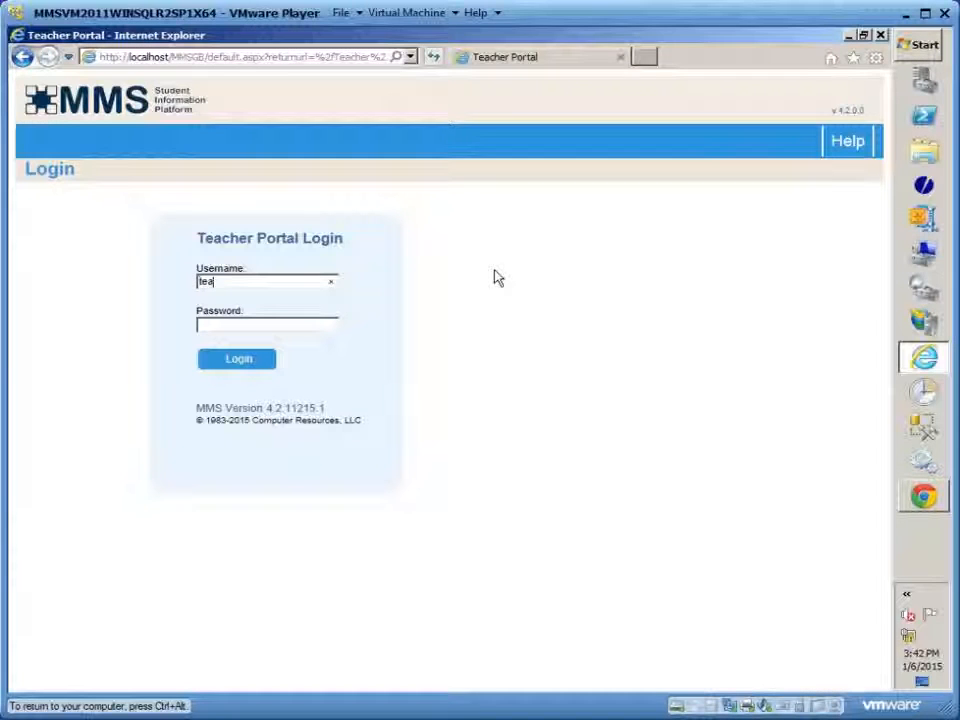
type("cher")
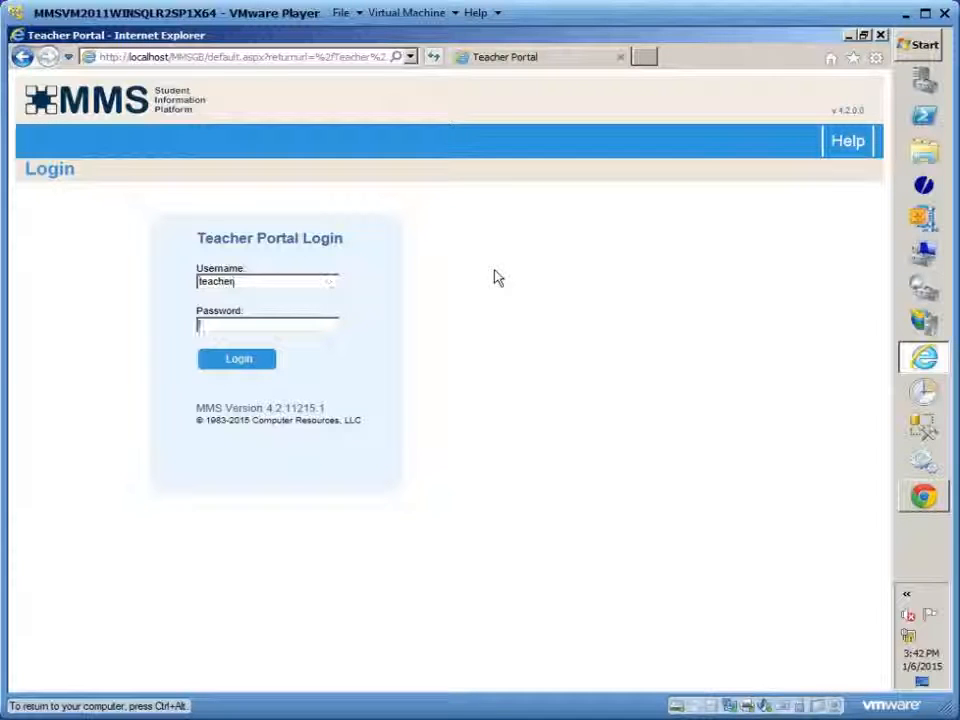
type("•")
left_click(227, 367)
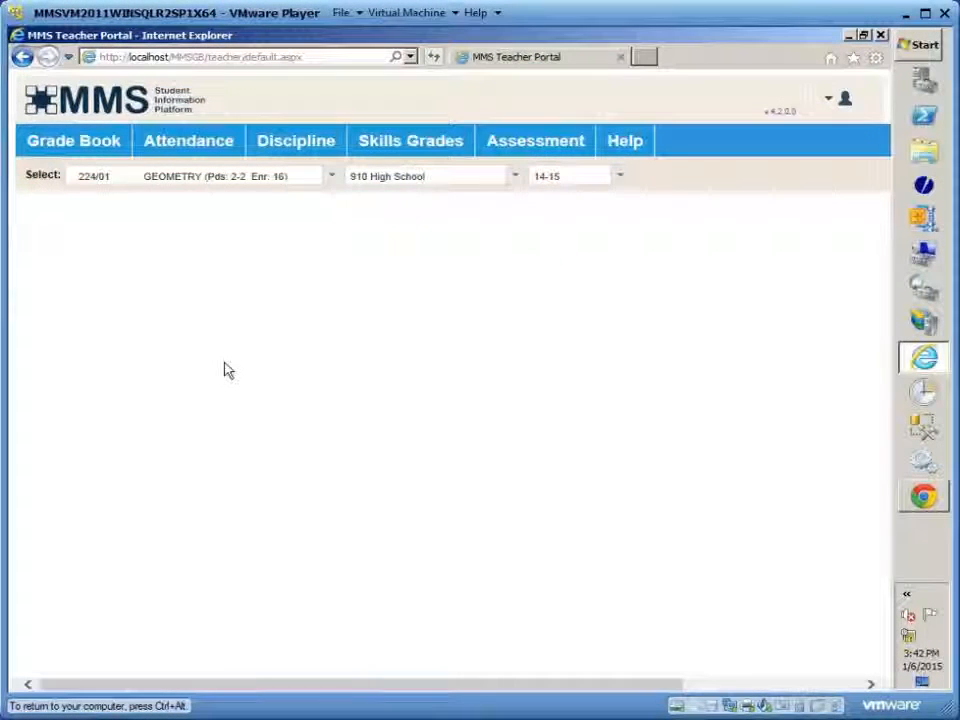
Step: Open Final Grade Entry for the geometry class and choose the marking period Year Course - Std - Qt2
left_click(57, 145)
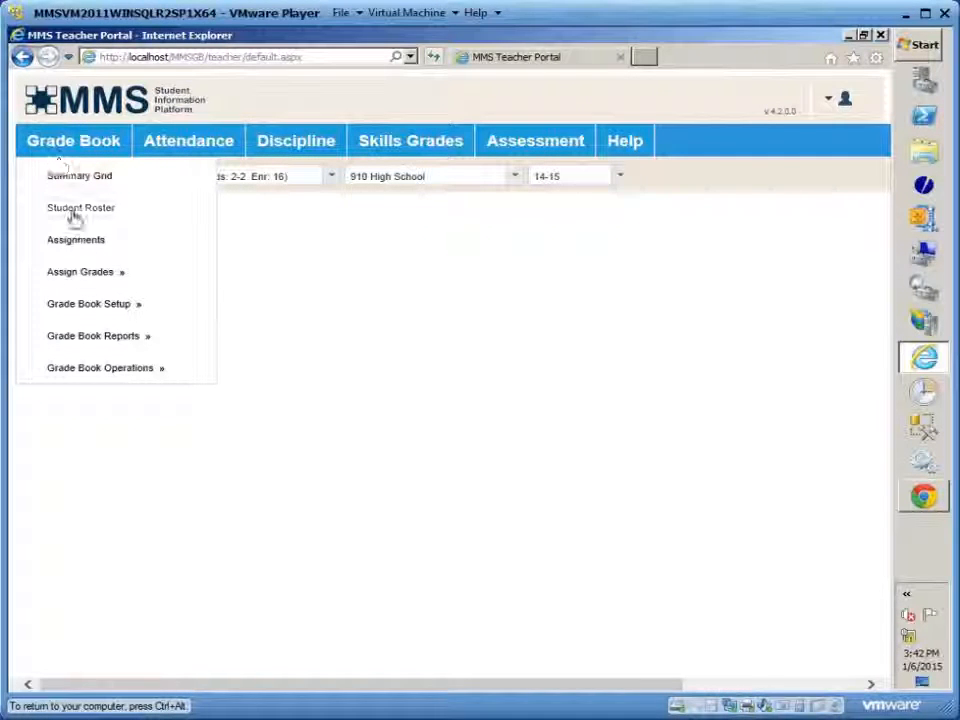
mouse_move(77, 280)
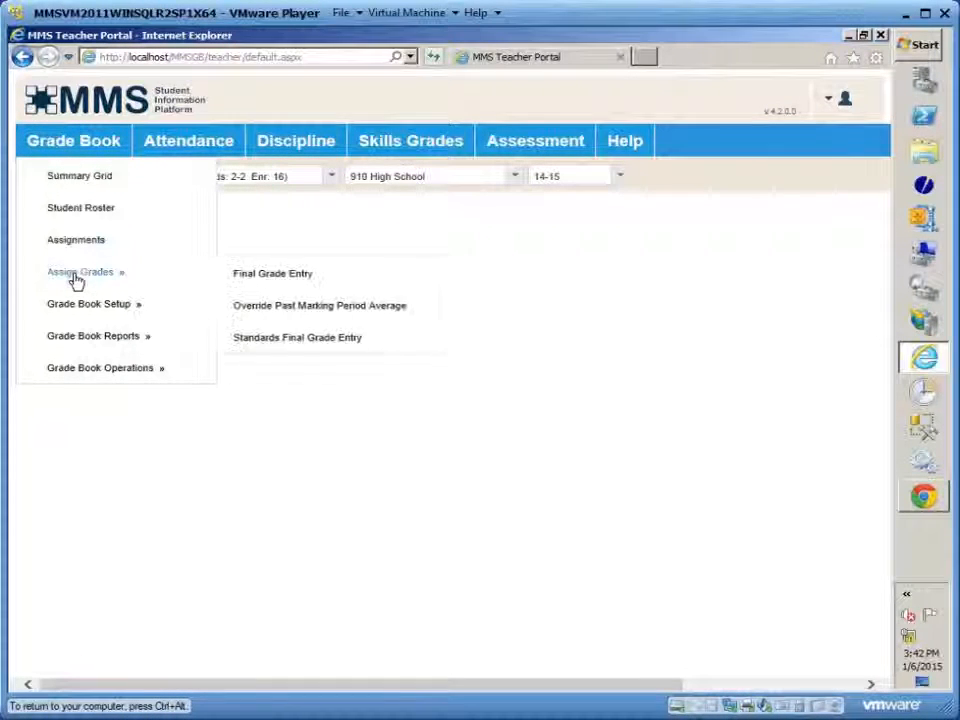
left_click(266, 281)
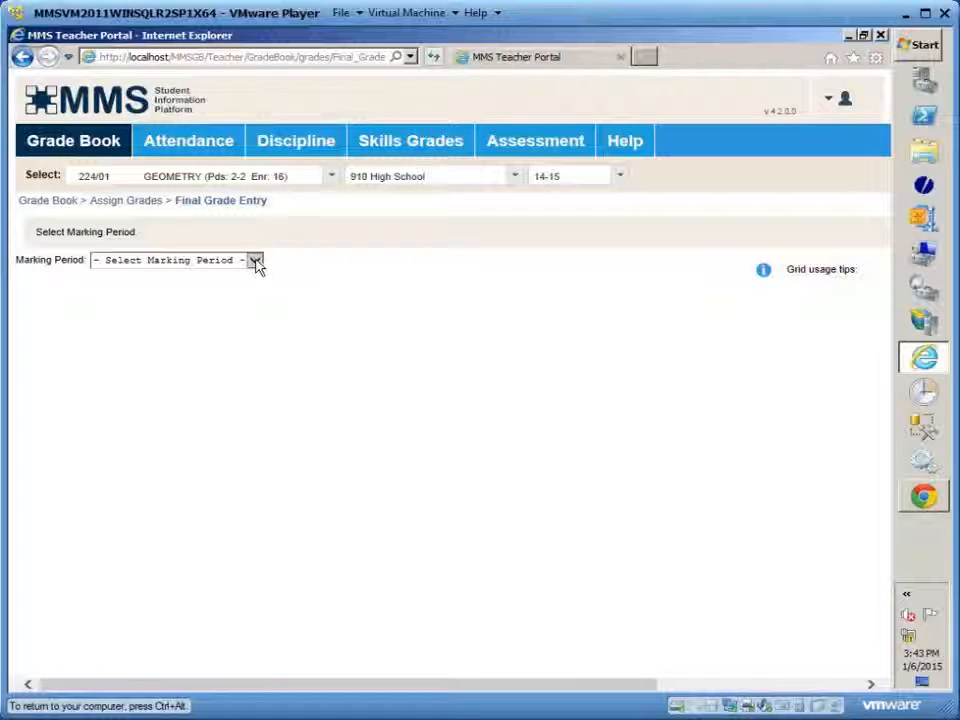
left_click(256, 262)
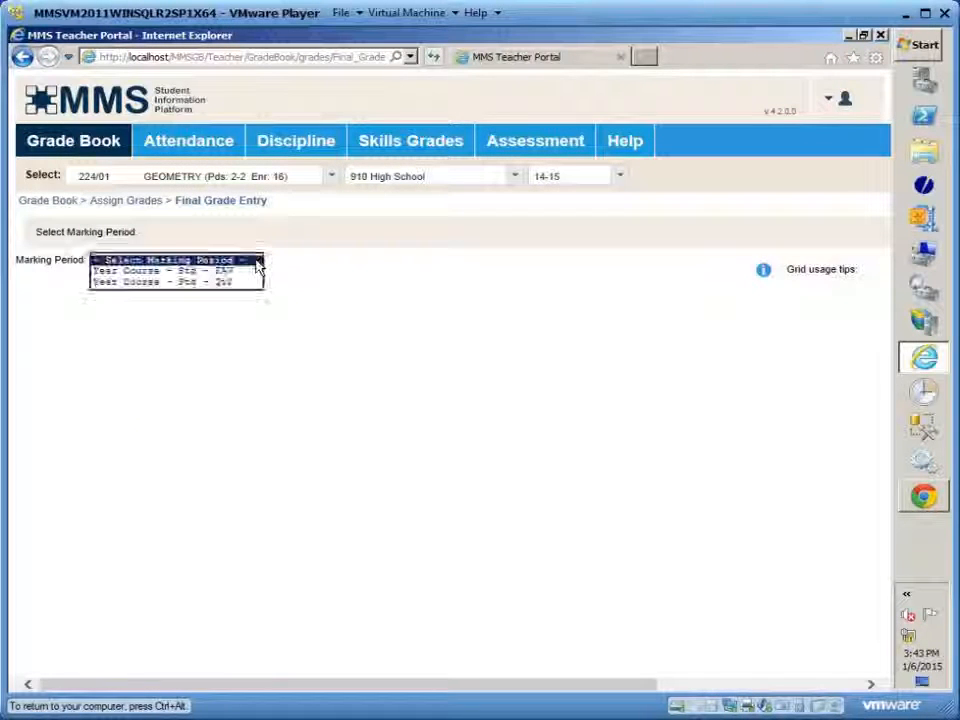
left_click(141, 283)
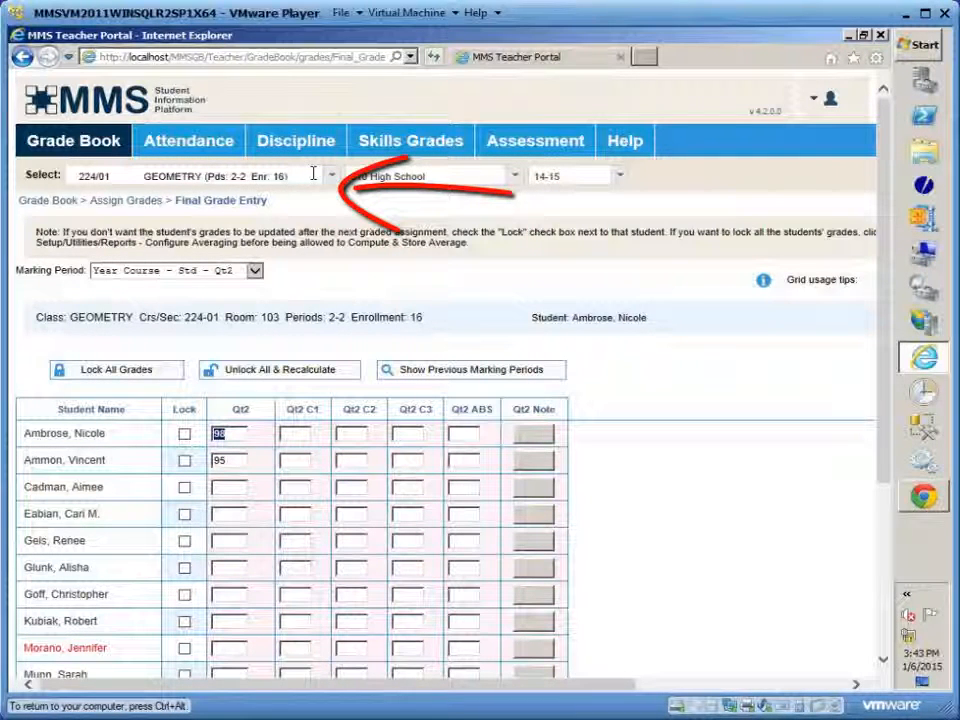
Step: Override the second listed student's Qt2 grade with a locked 90 and view the class averages in the Summary Grid
left_click(232, 460)
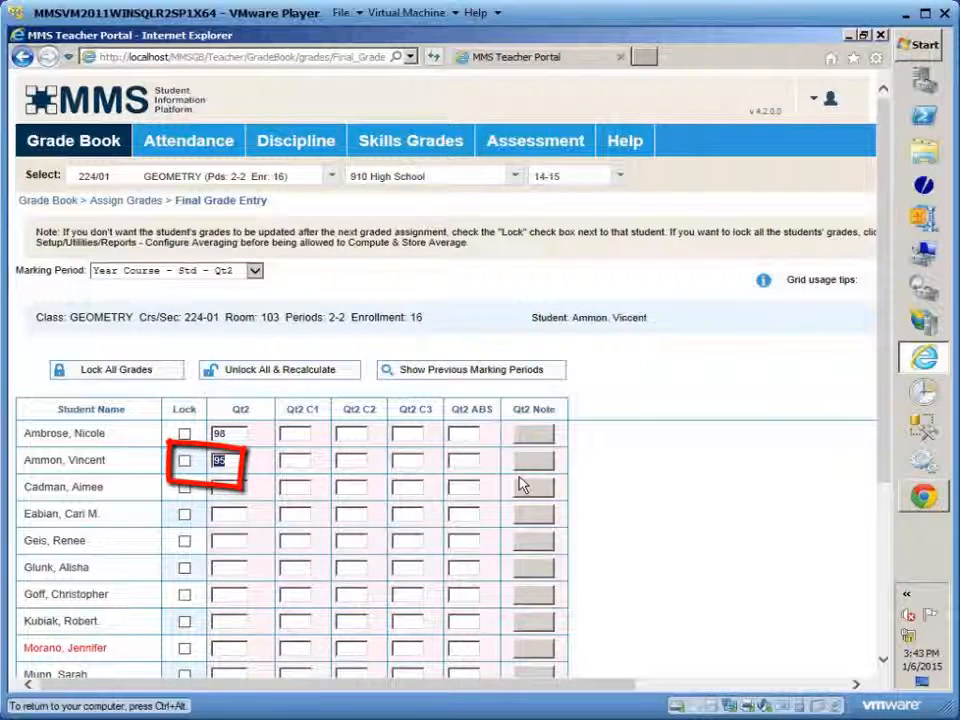
type("9")
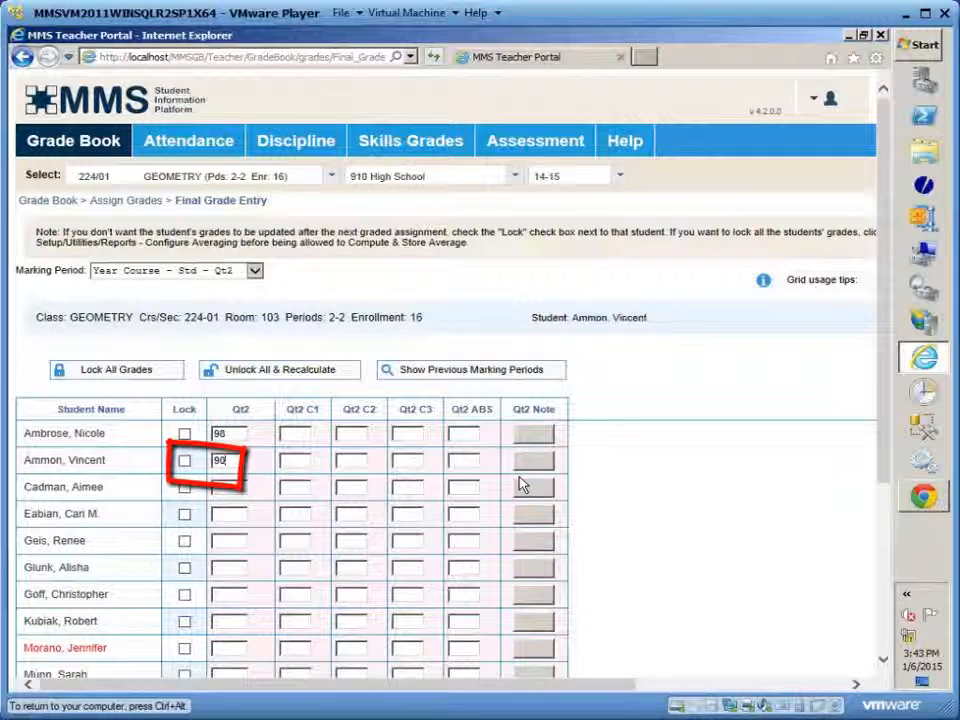
left_click(185, 462)
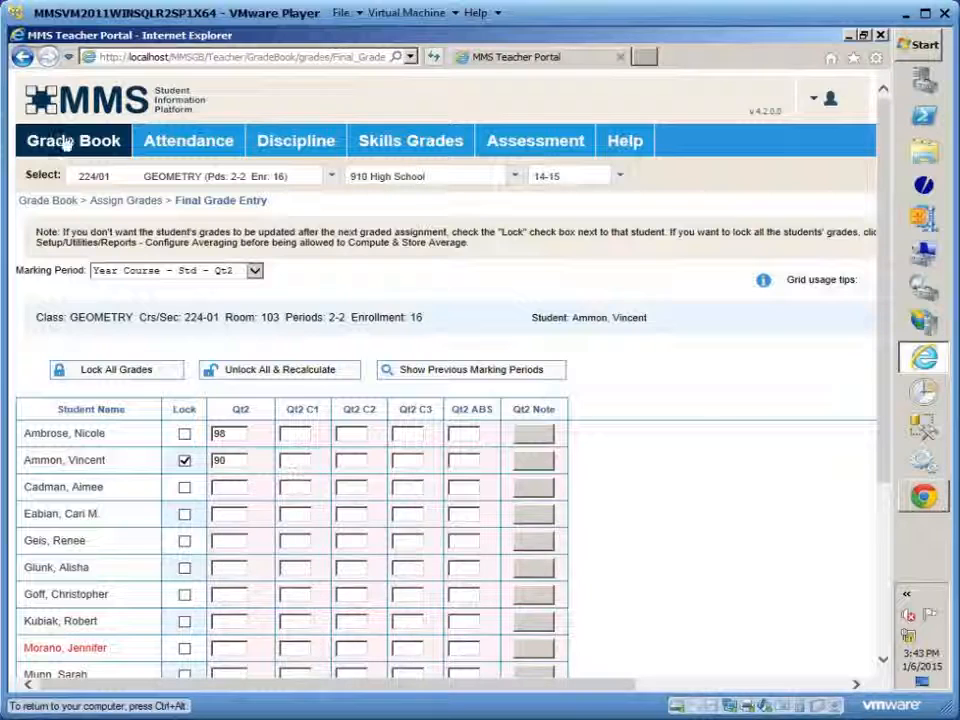
mouse_move(62, 142)
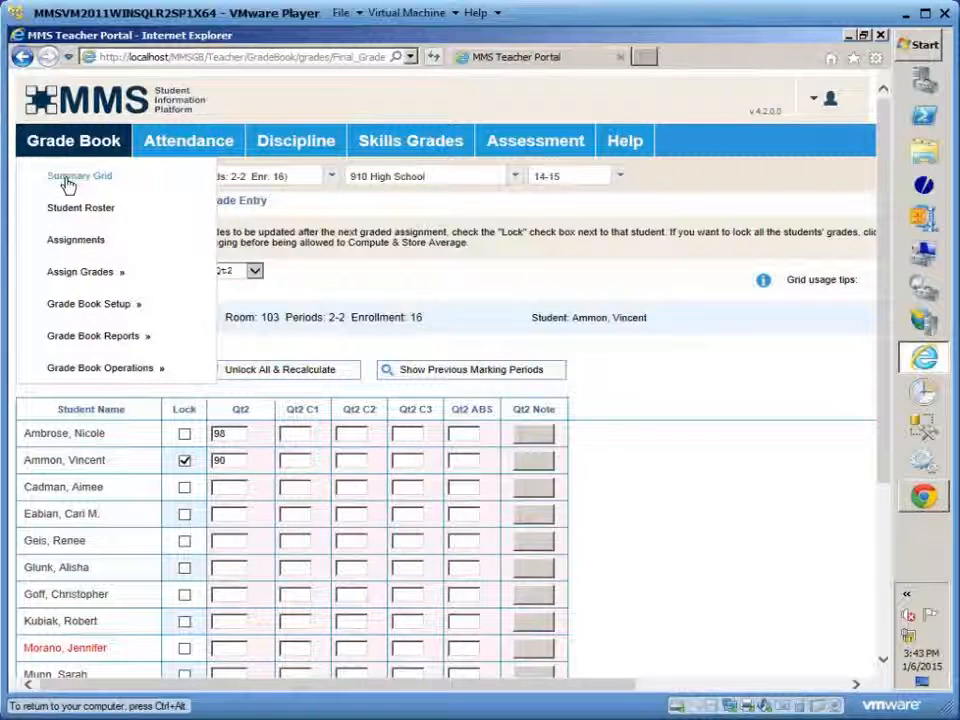
left_click(67, 180)
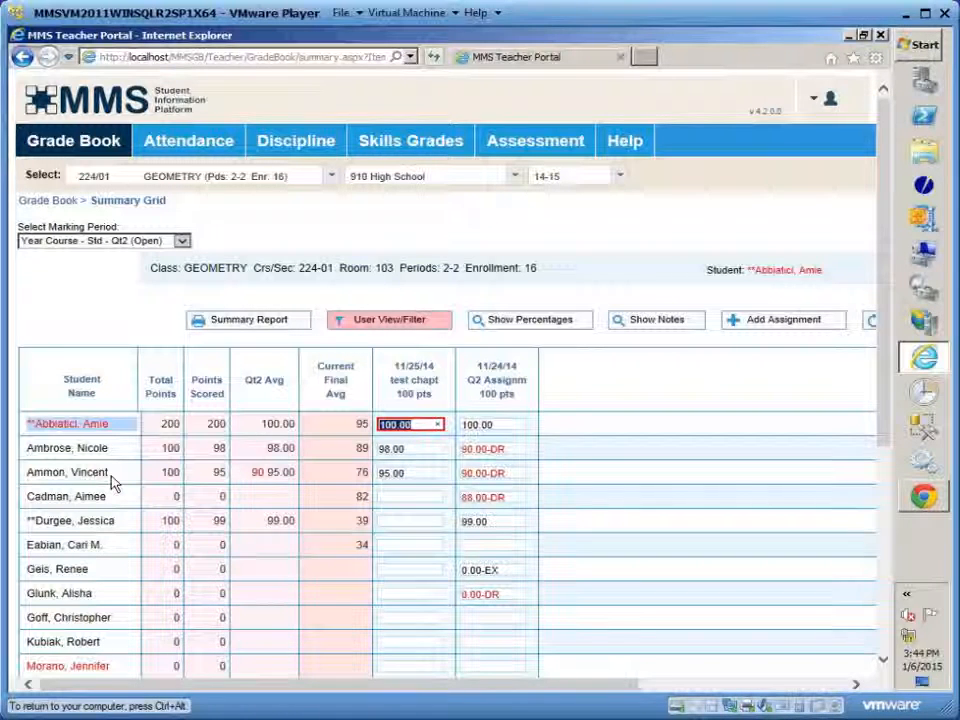
Step: Switch to Google Chrome and log in to the Administrator Portal as administrator with the account password
mouse_move(925, 515)
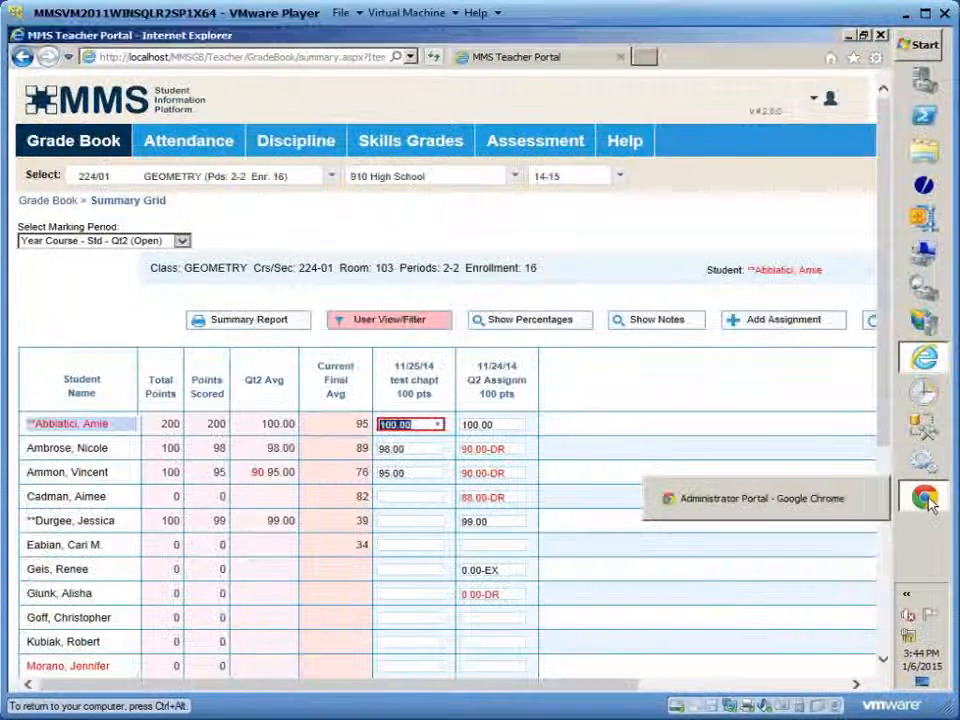
left_click(929, 504)
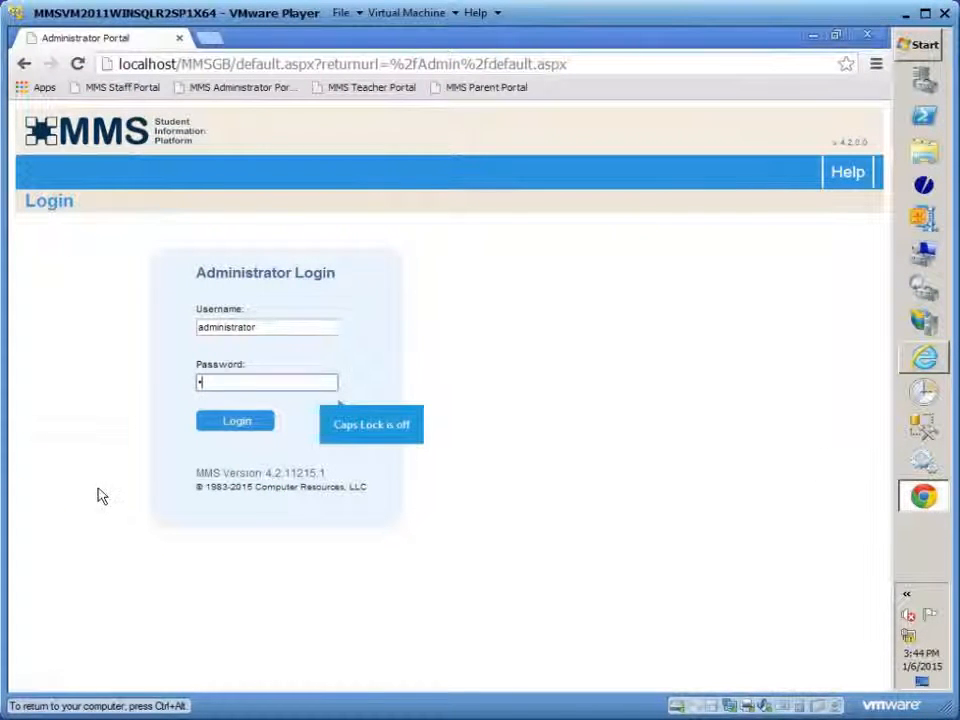
left_click(237, 424)
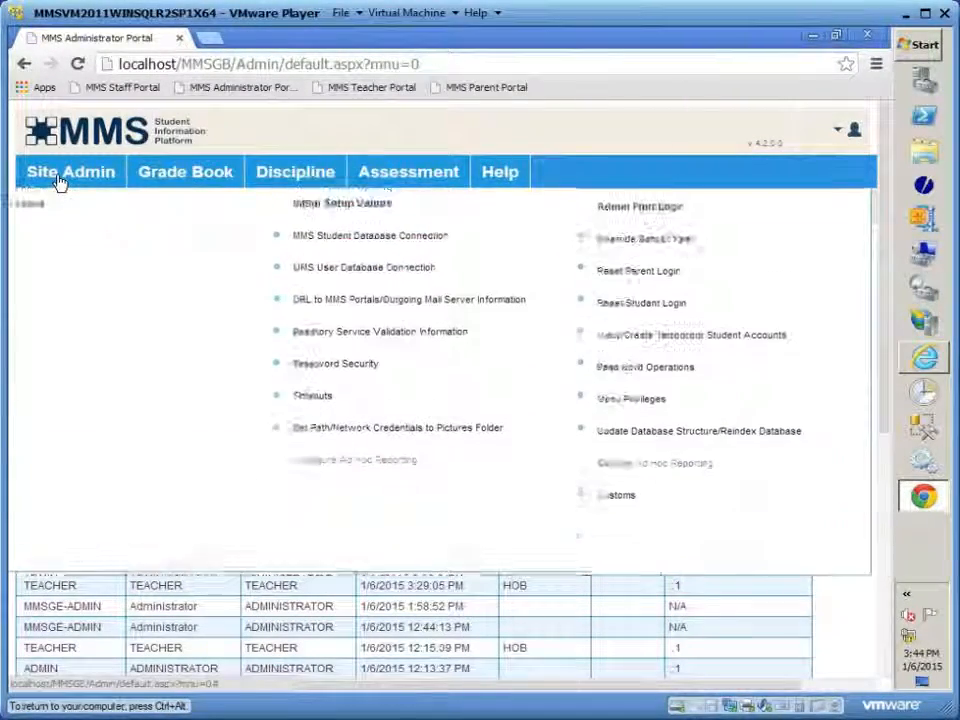
Step: Open the grade book's Grant or Remove Override Privileges page and filter it by 910 High School
mouse_move(182, 176)
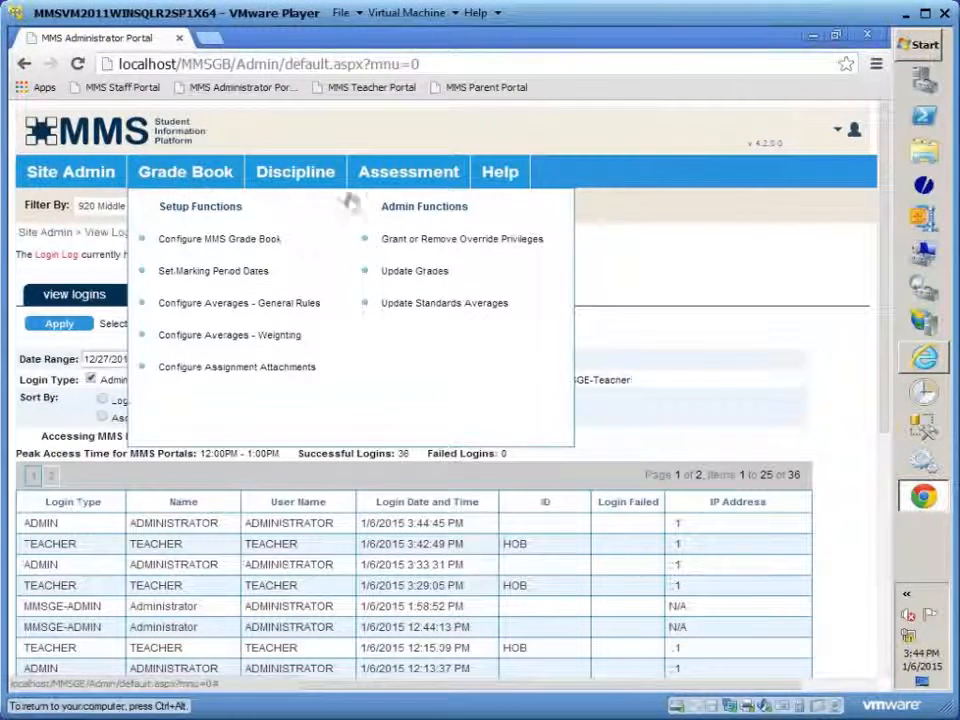
left_click(443, 248)
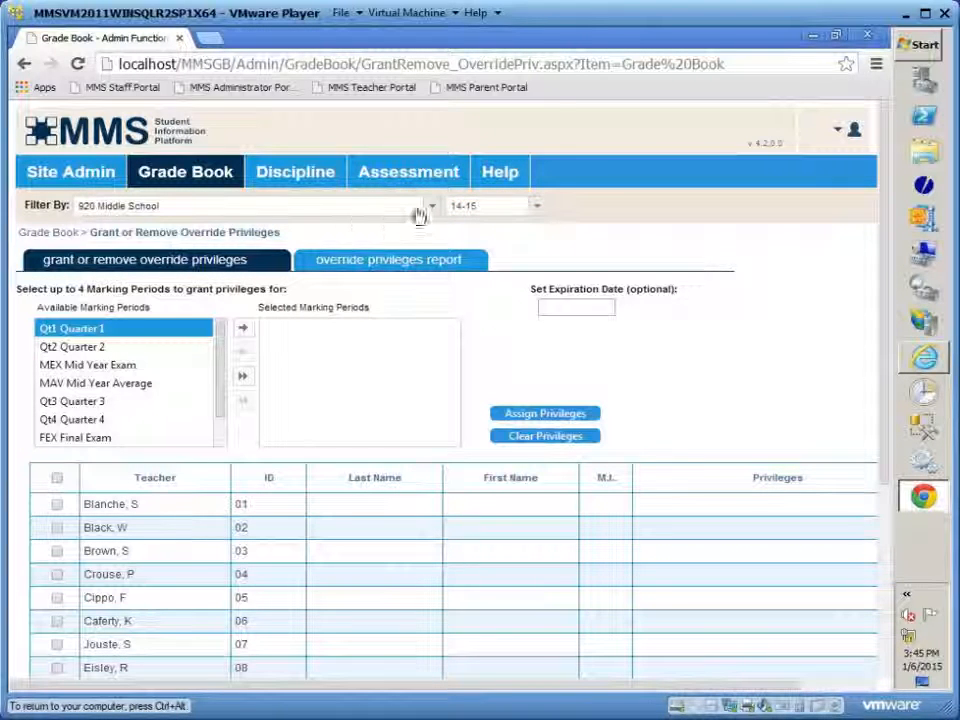
left_click(431, 208)
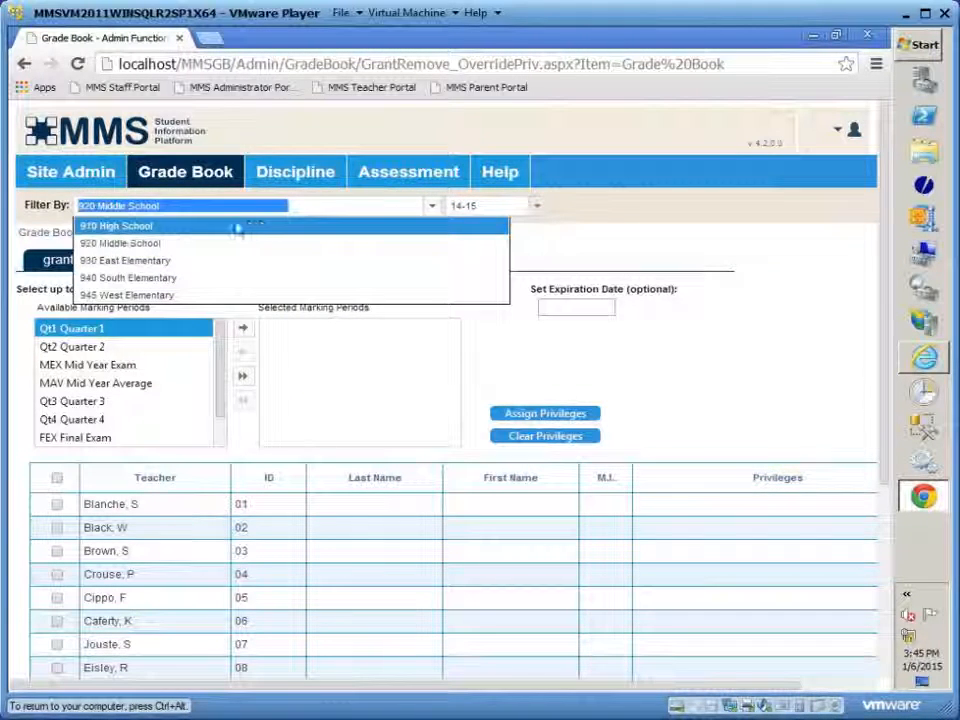
left_click(229, 227)
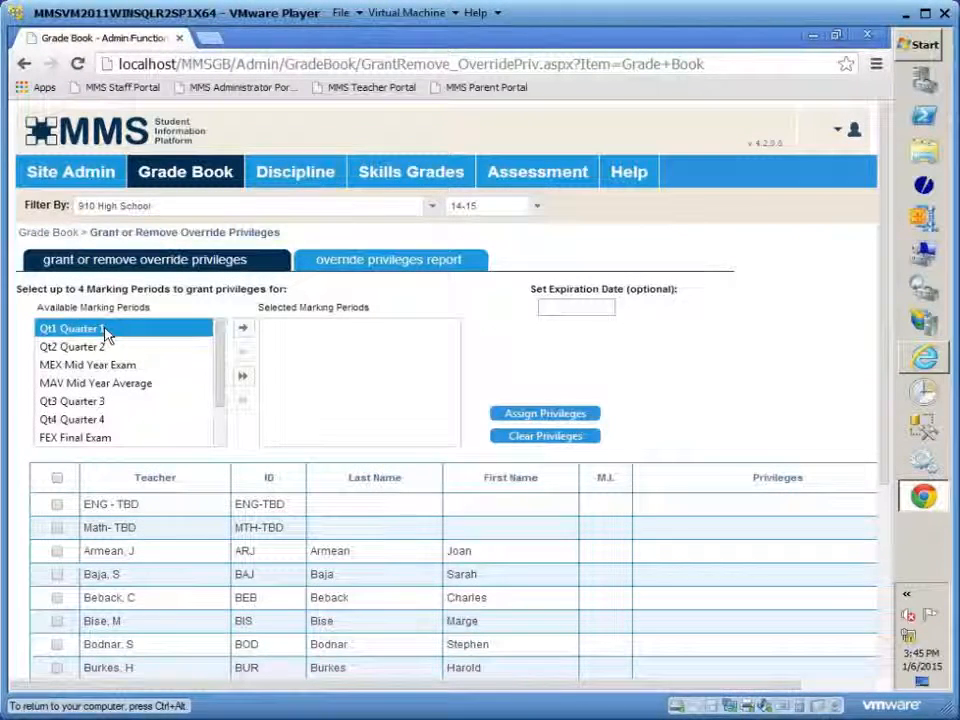
Step: Select Qt1 Quarter 1 as the marking period for override privileges and set the expiration date to 1/9/2015
left_click(246, 330)
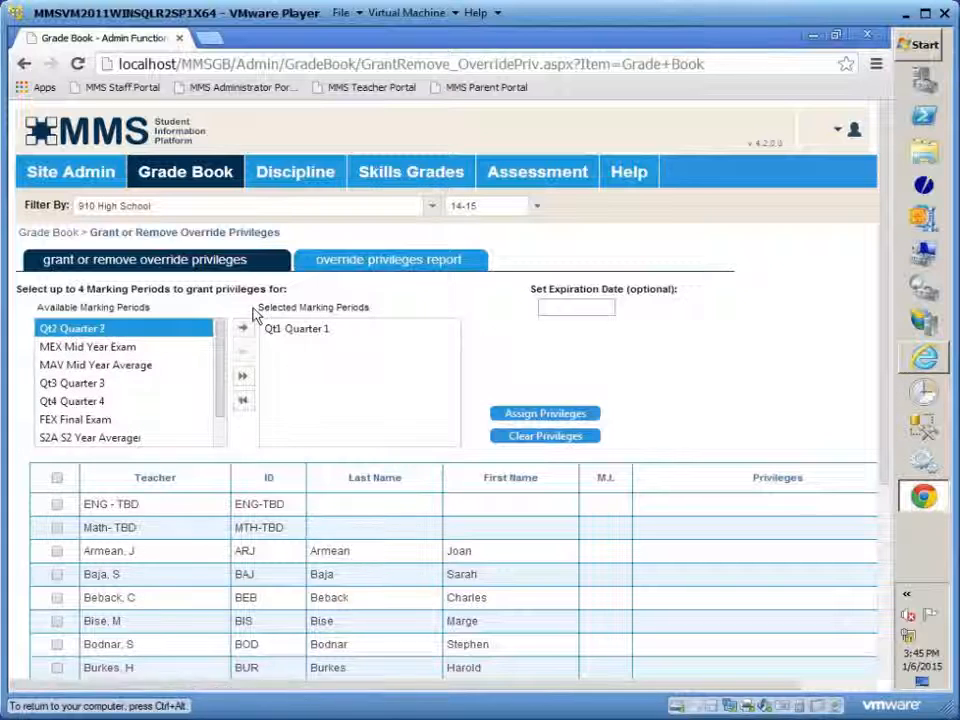
left_click(585, 316)
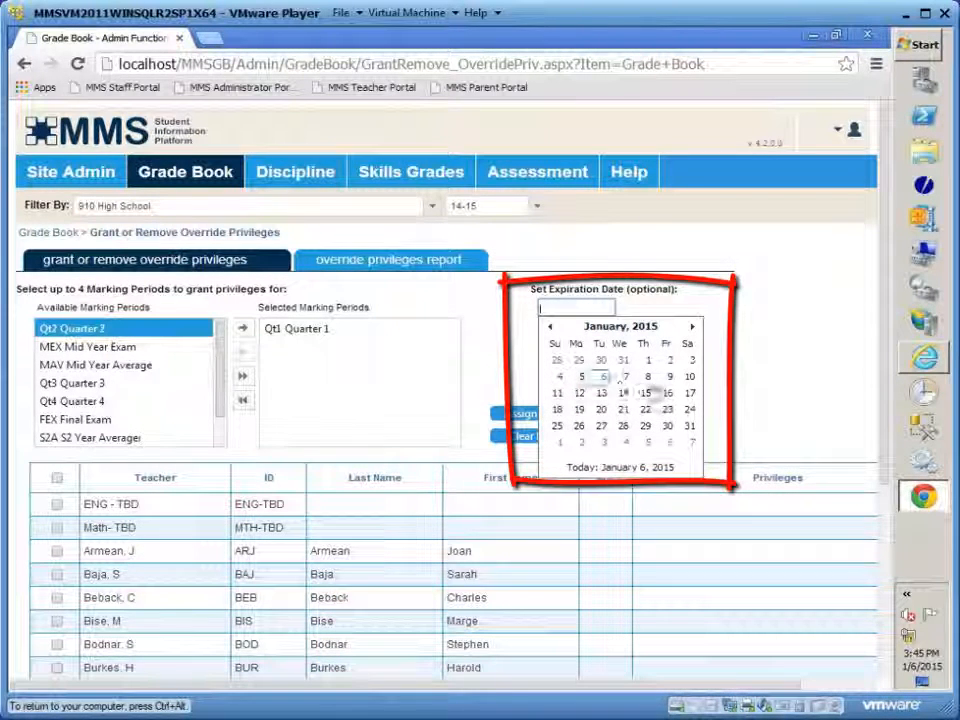
left_click(671, 381)
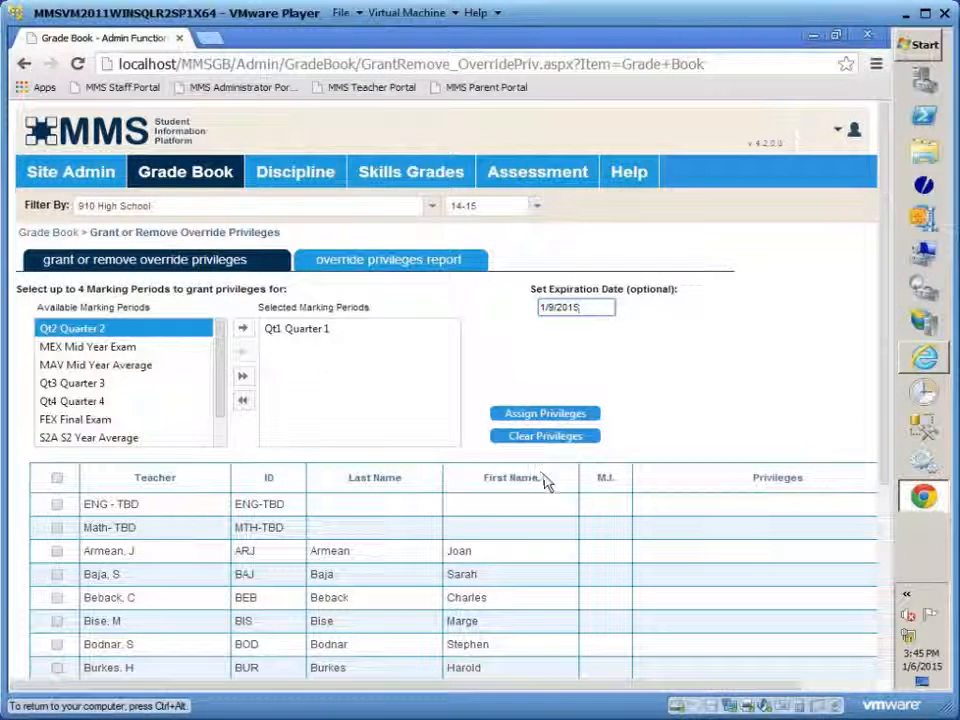
Step: Assign the override privileges to the teacher with code HOB and review that teacher's entry in the privileges list
scroll(317, 574, "down", 5)
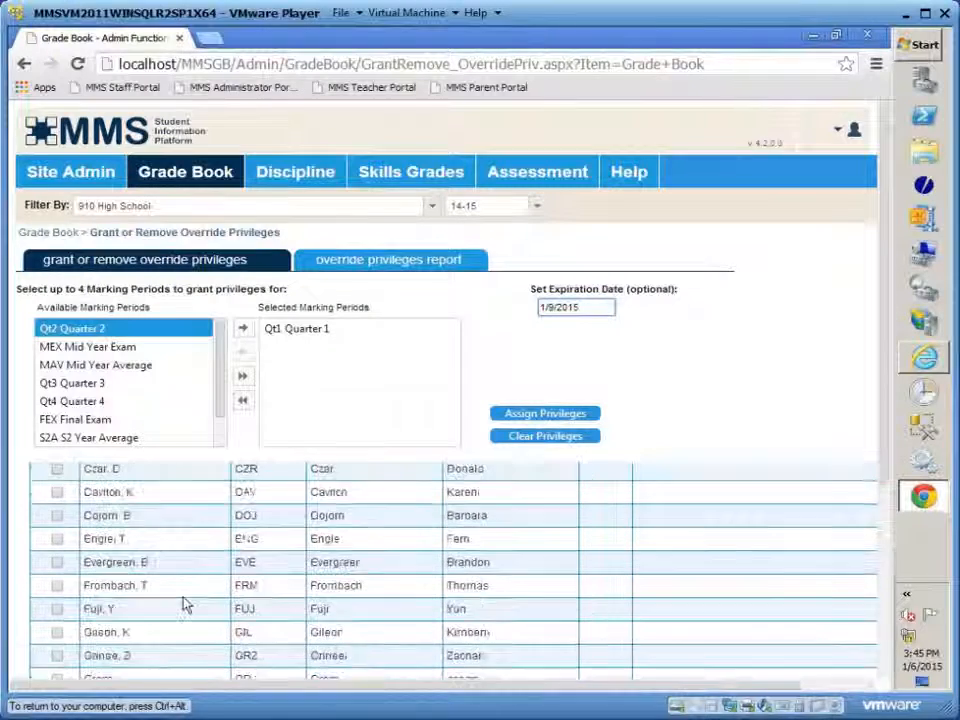
scroll(183, 604, "down", 2)
scroll(183, 604, "down", 4)
scroll(183, 604, "up", 3)
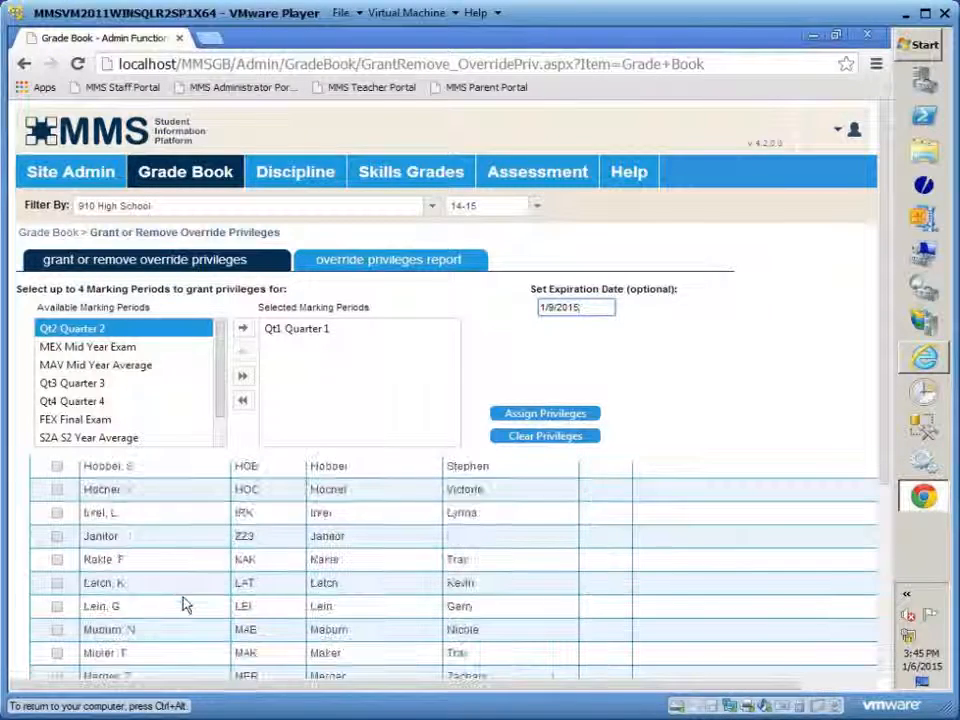
scroll(180, 598, "up", 1)
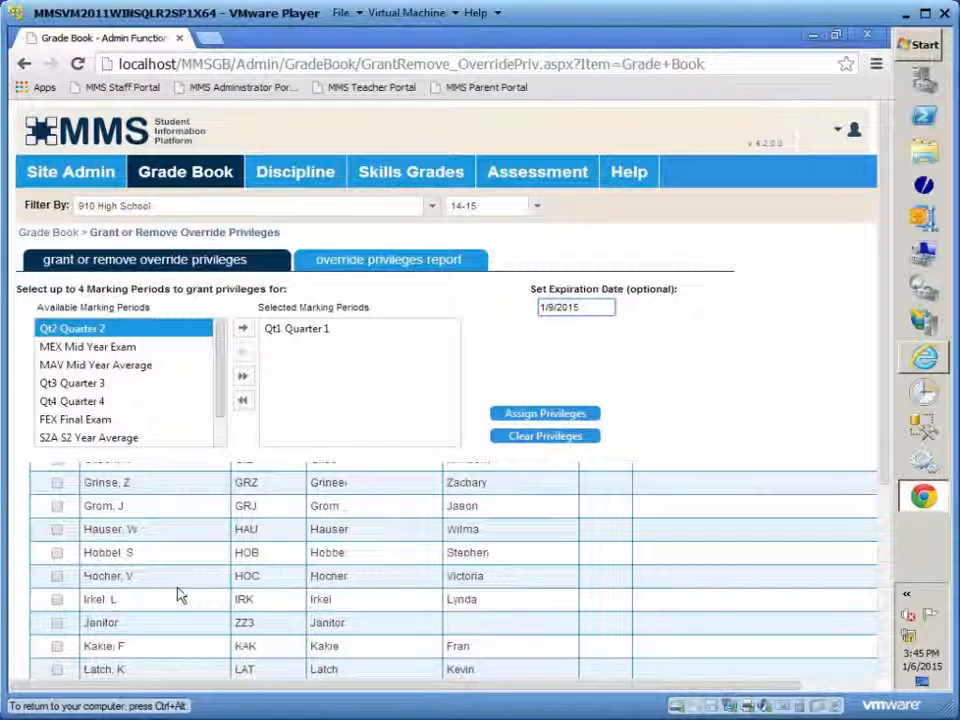
left_click(56, 555)
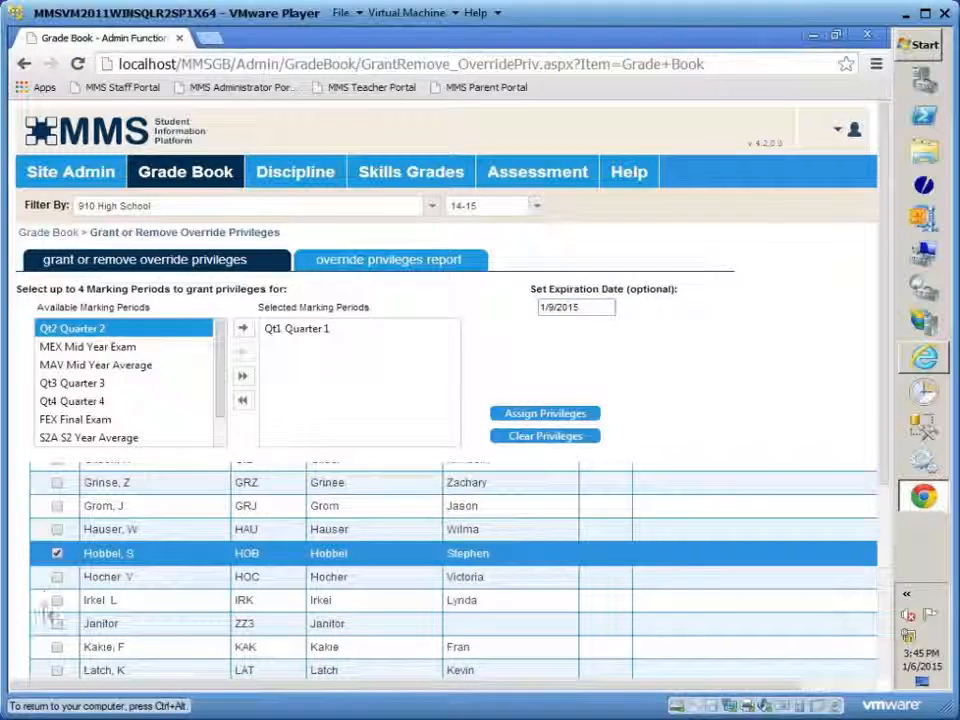
left_click(548, 414)
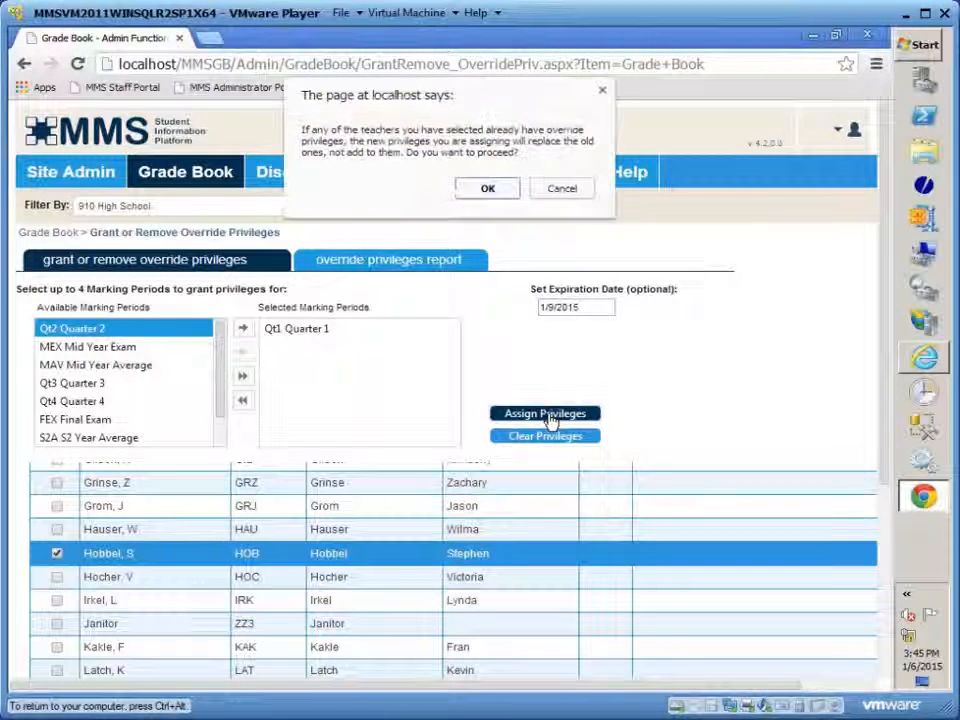
left_click(490, 192)
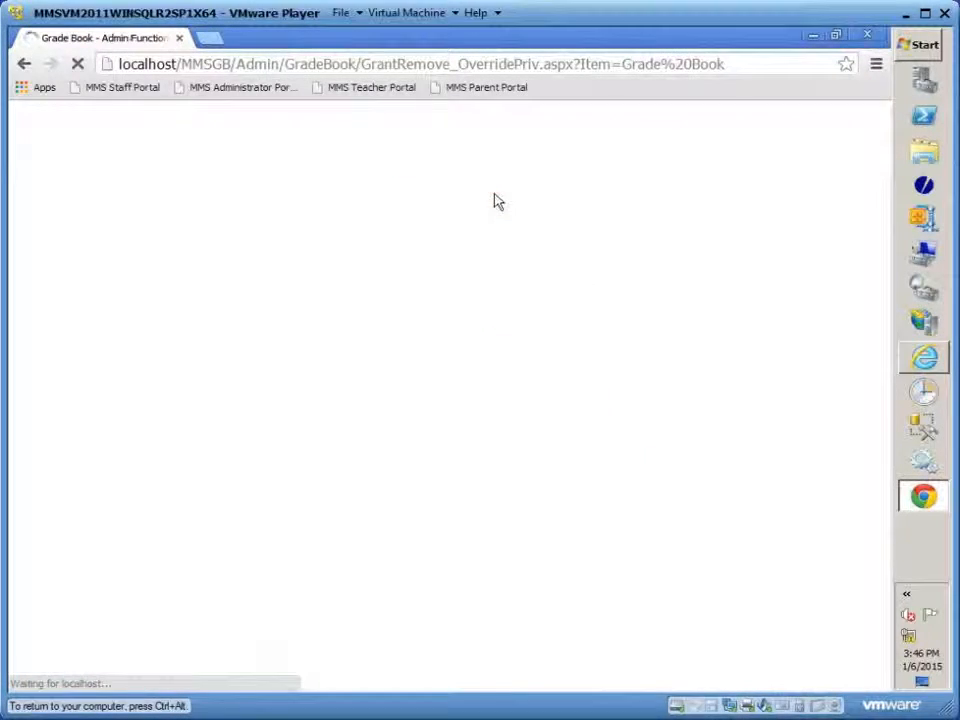
scroll(668, 558, "down", 7)
scroll(674, 556, "down", 1)
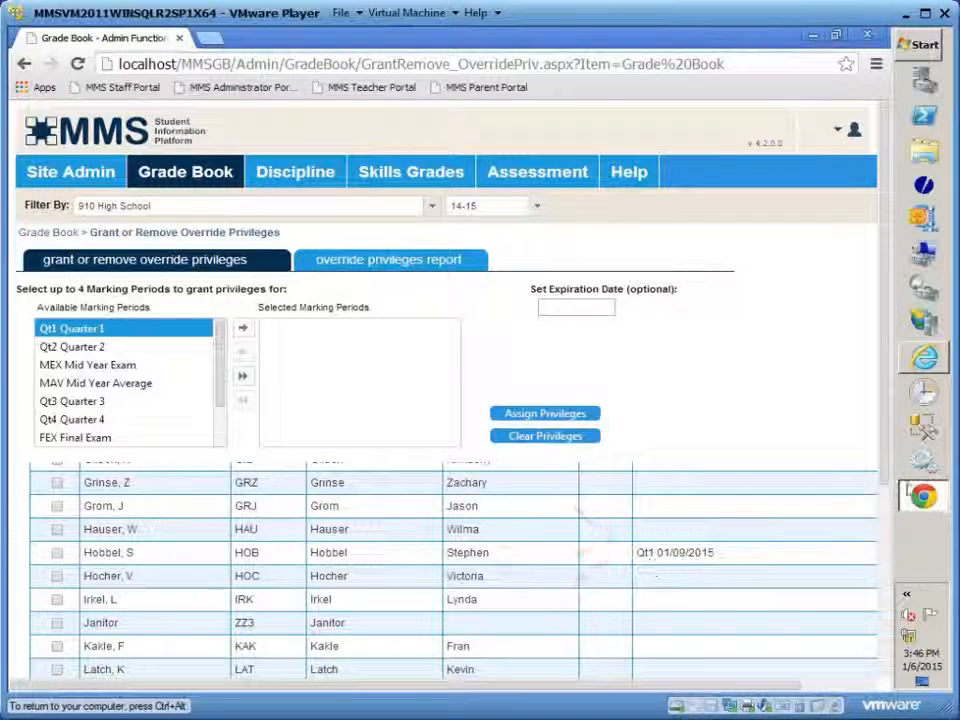
Step: Switch back to the Teacher Portal in Internet Explorer and open Assign/Remove Grade Override for the geometry class
left_click(930, 363)
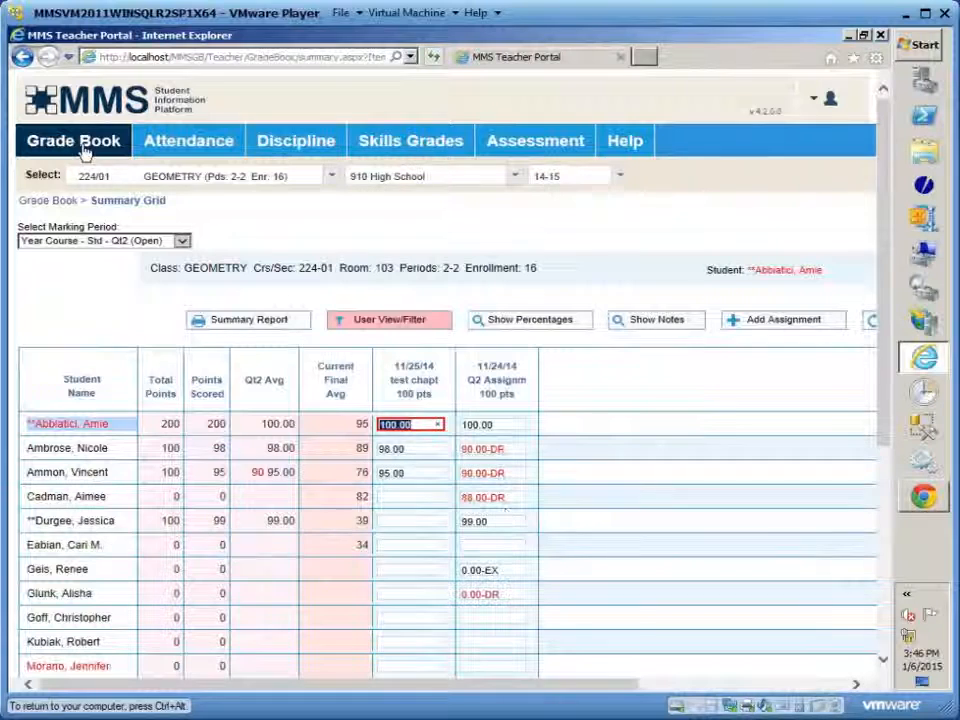
mouse_move(84, 150)
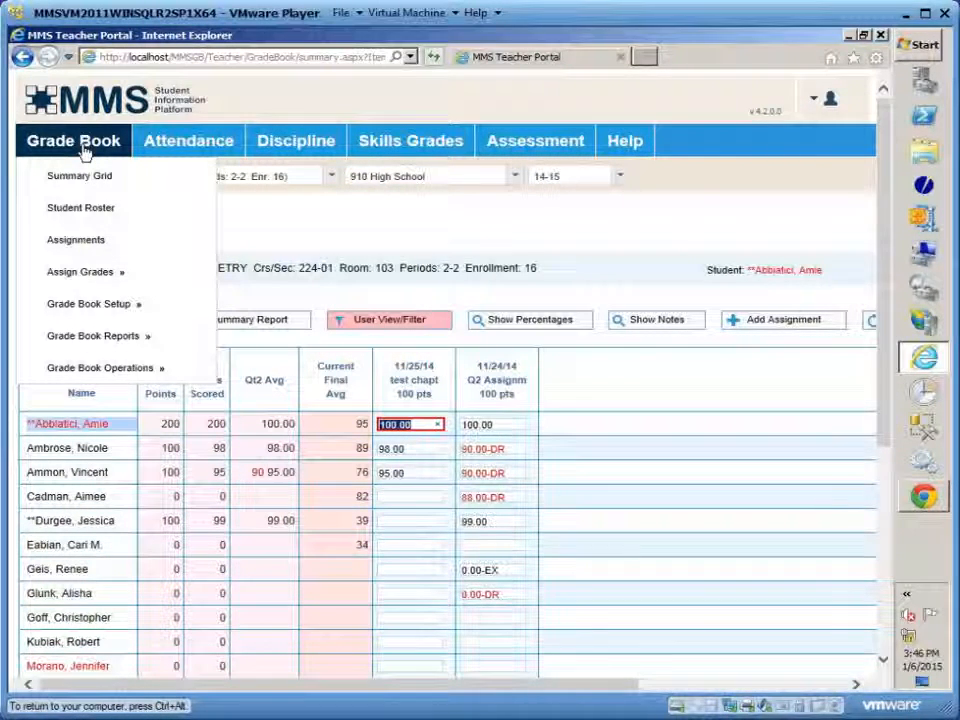
mouse_move(82, 373)
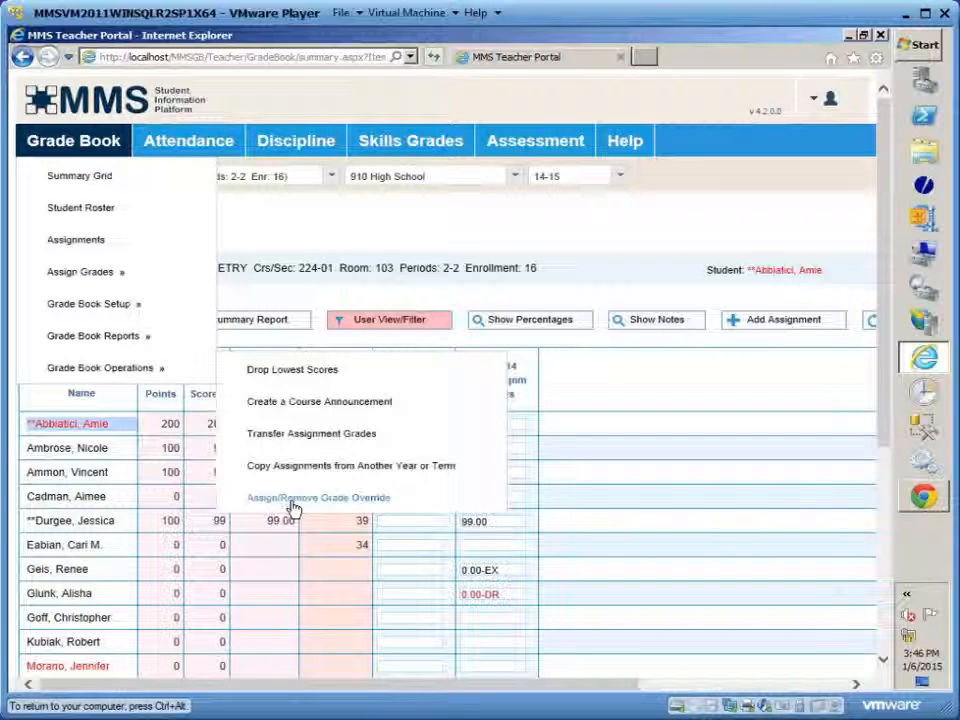
left_click(292, 507)
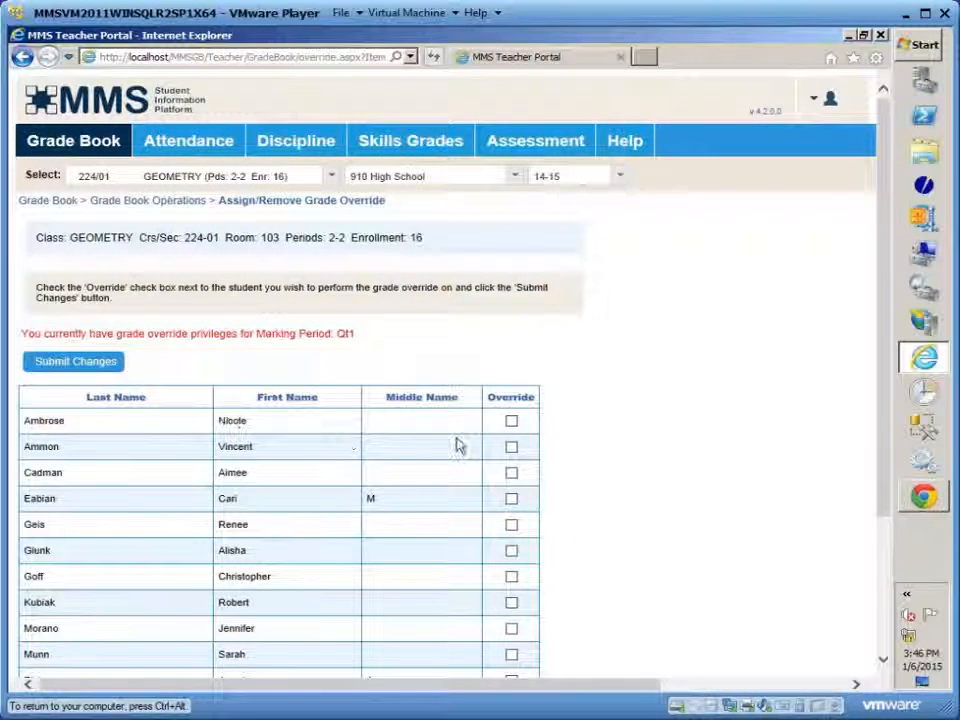
Step: Mark the first student in the geometry class list for grade override and submit the change
left_click(511, 421)
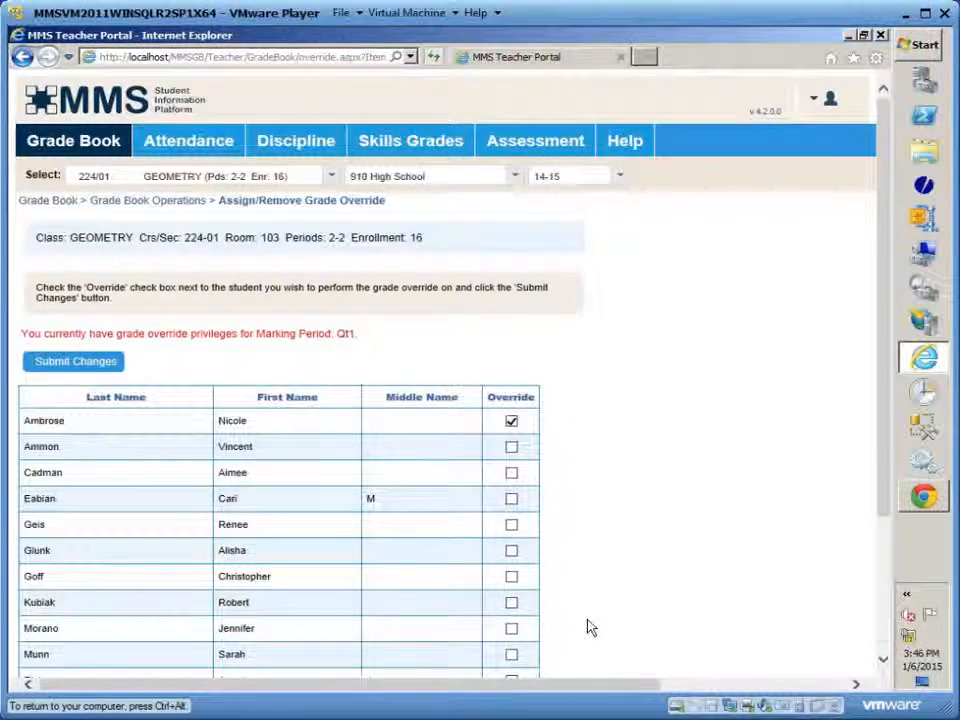
scroll(589, 628, "down", 3)
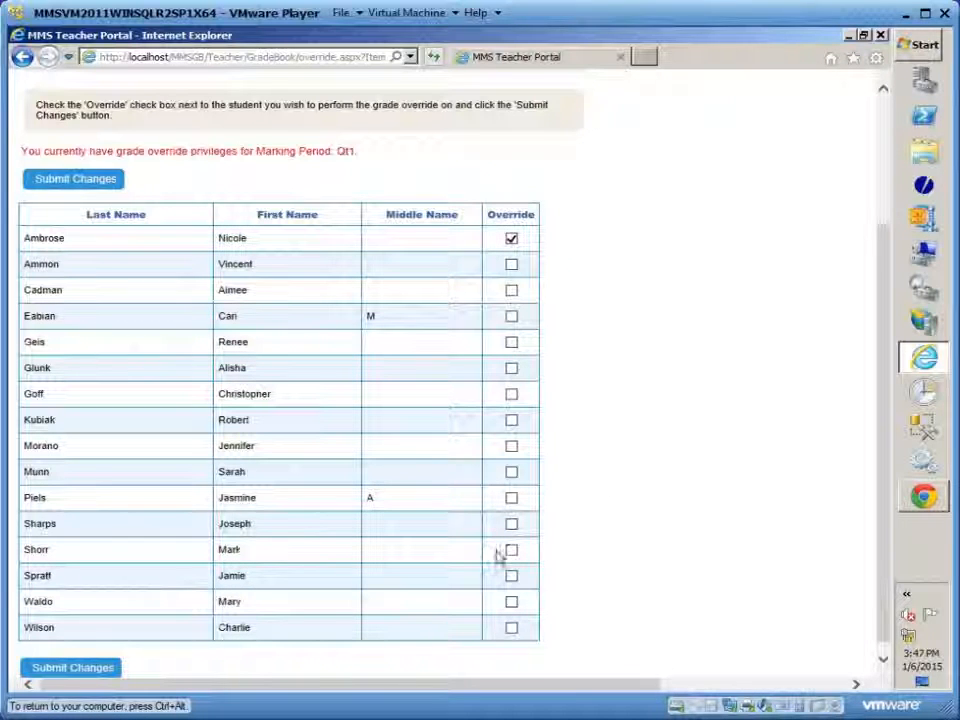
left_click(100, 189)
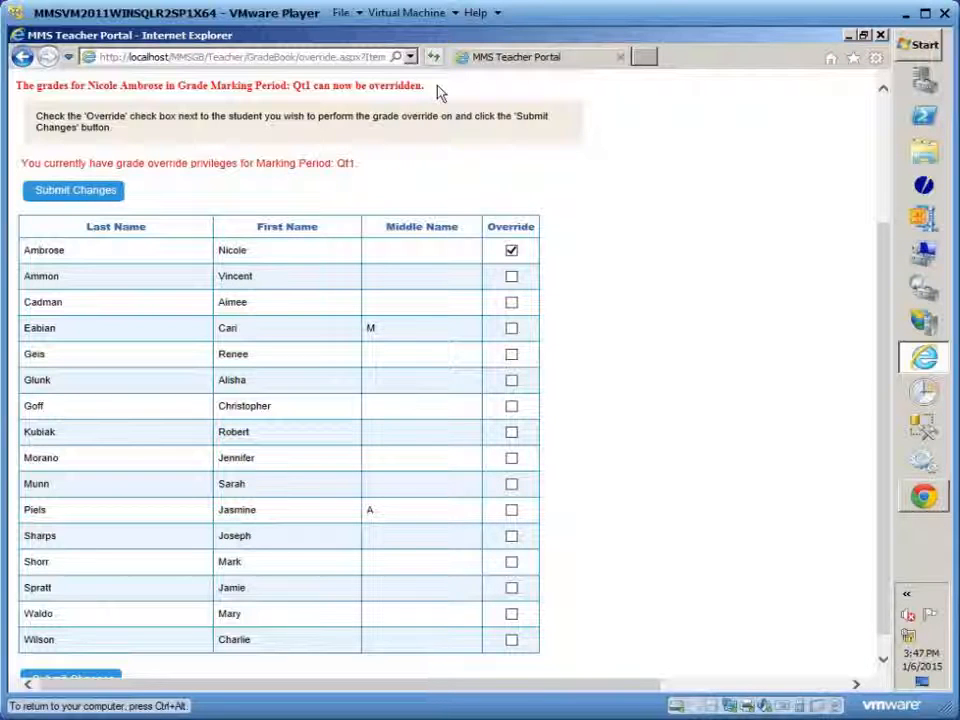
Step: Open Override Past Marking Period Average for the geometry class and select the marking period Year Course - Std - Qt1
scroll(607, 201, "up", 1)
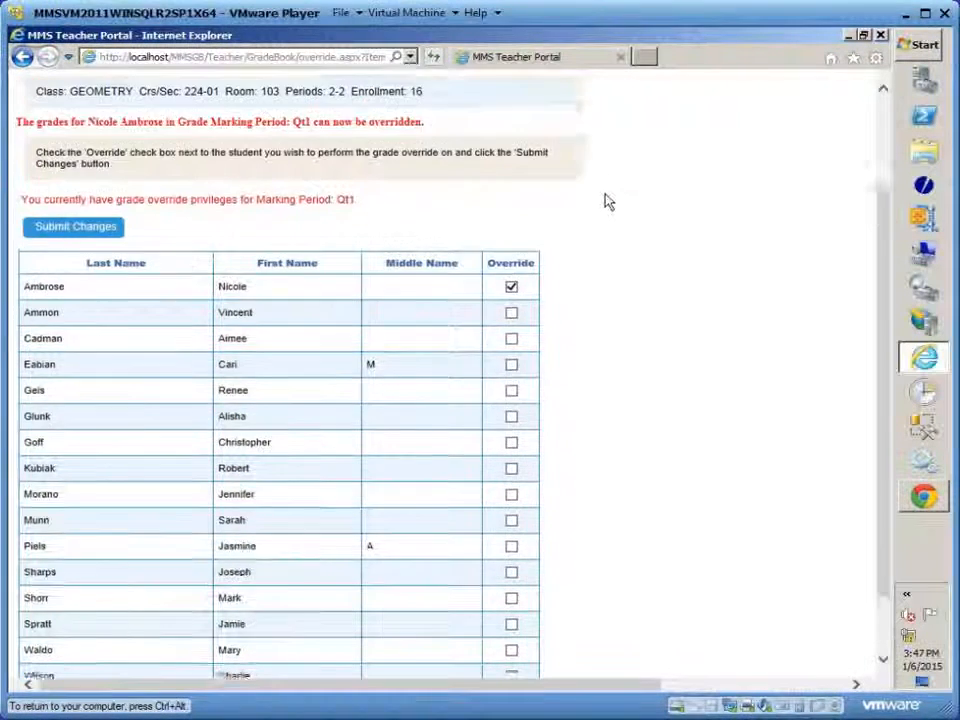
scroll(607, 201, "up", 4)
mouse_move(52, 150)
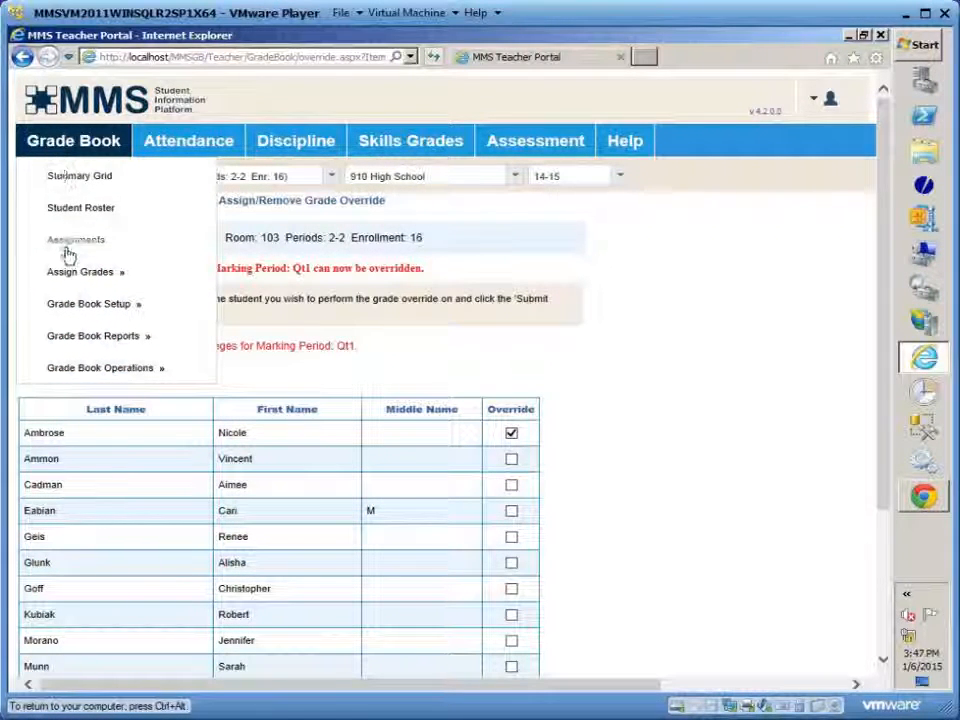
mouse_move(66, 276)
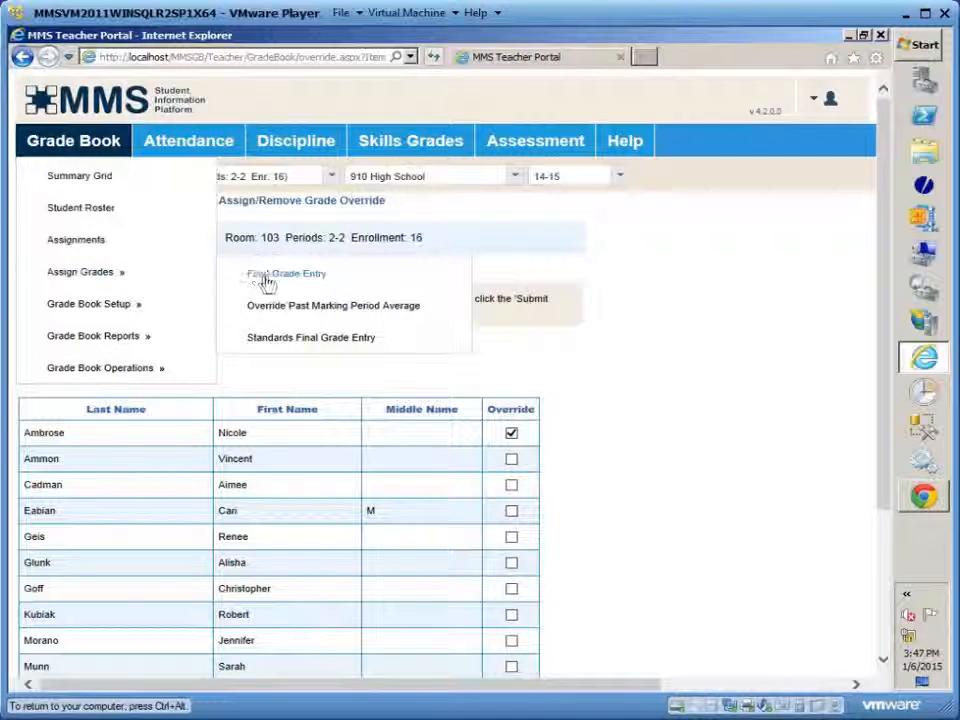
left_click(325, 315)
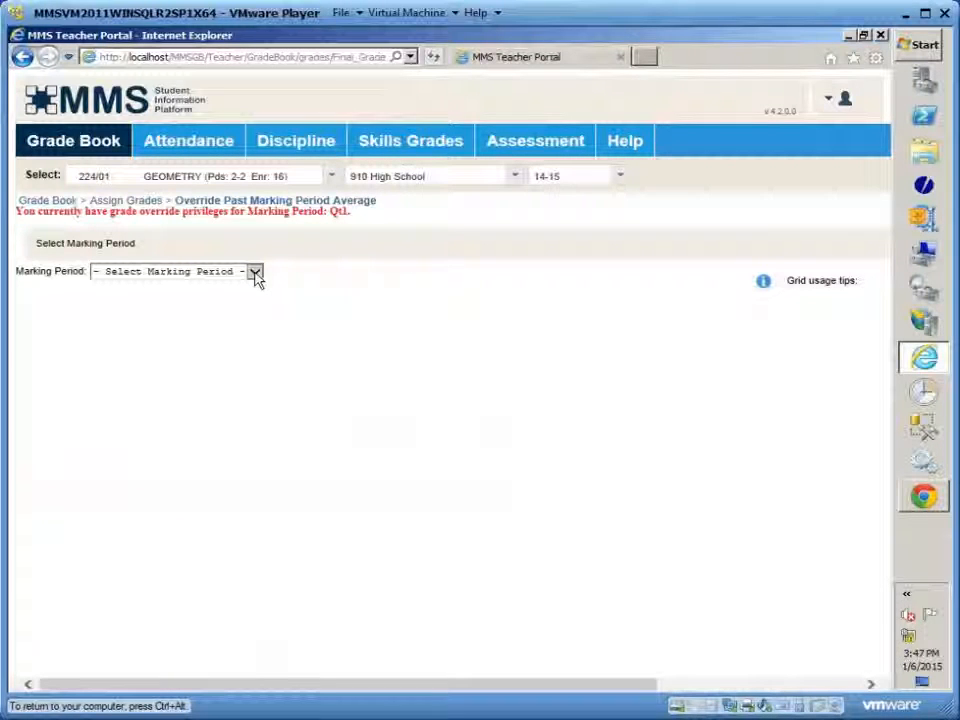
left_click(255, 274)
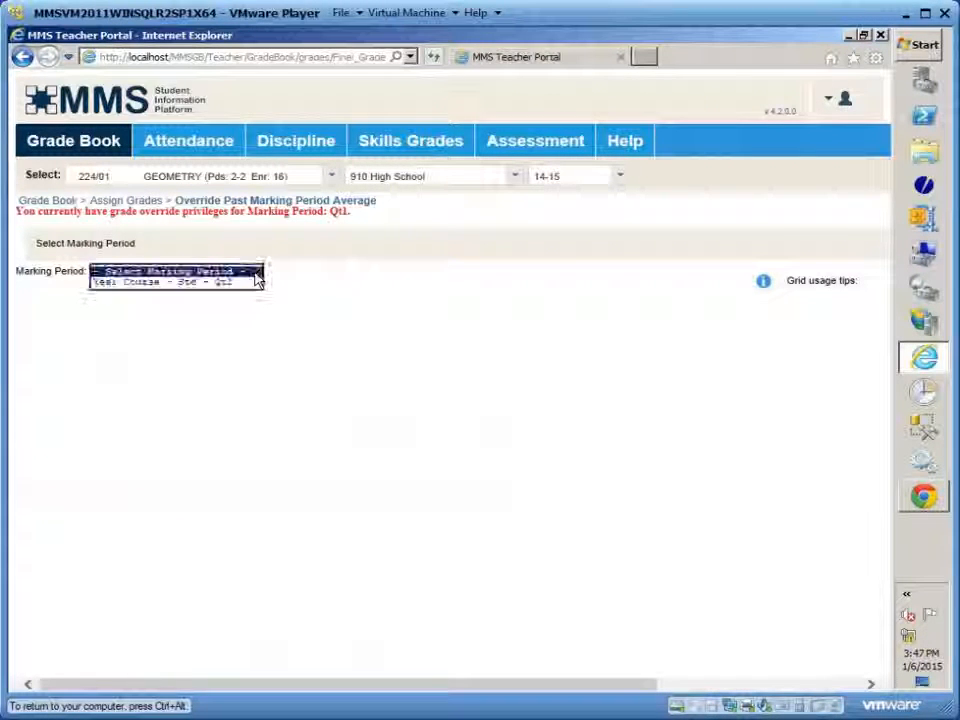
left_click(190, 284)
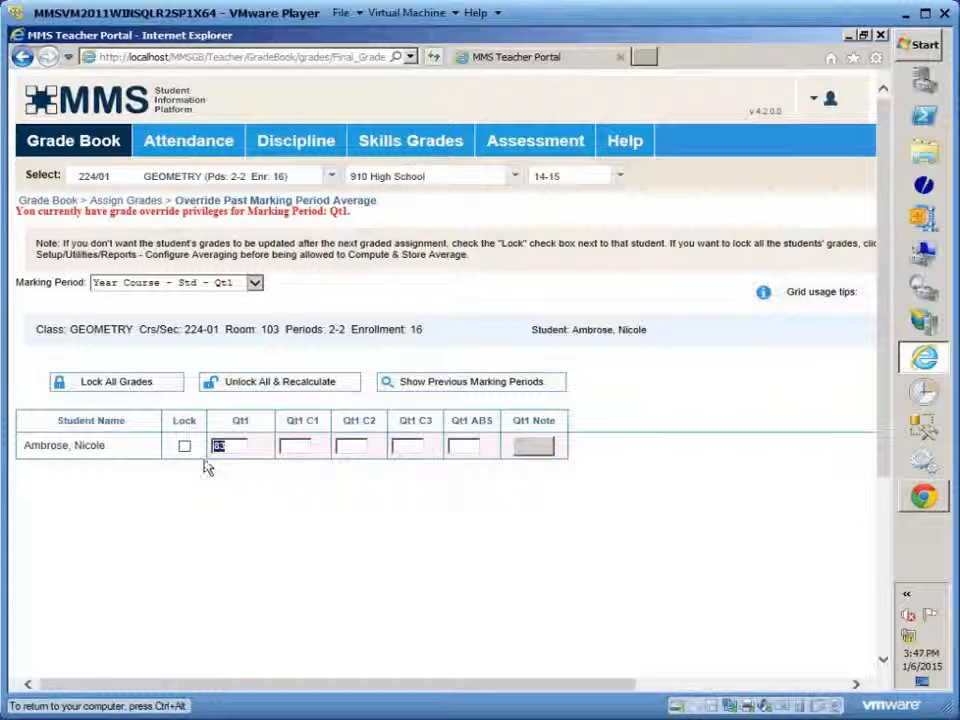
Step: Override the student's Qt1 grade with 95 and lock it, then open the grade book's Summary Grid
type("95")
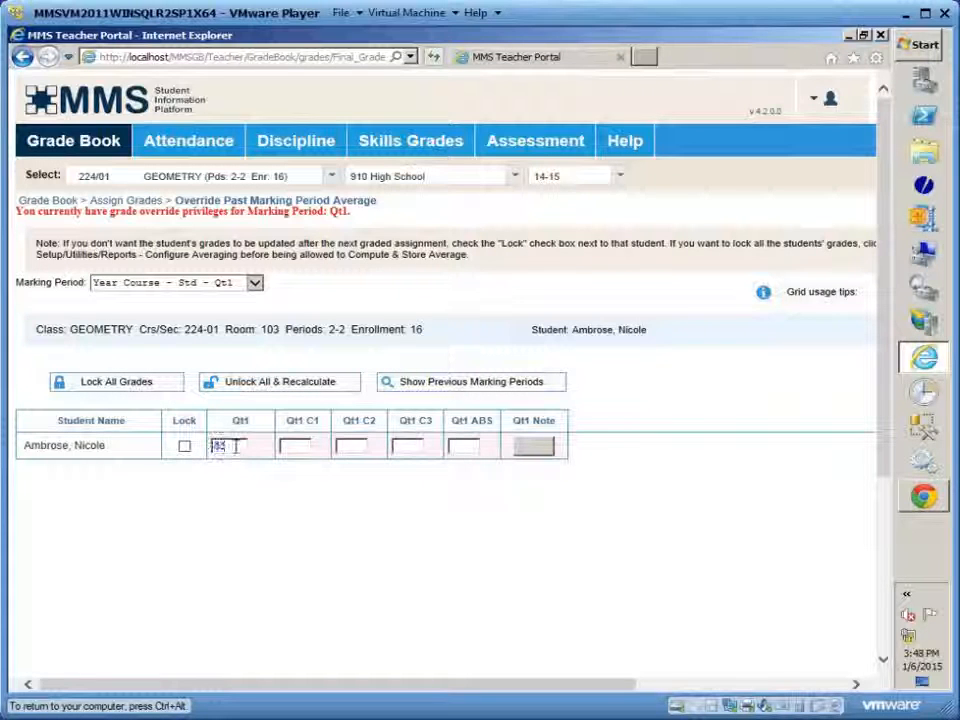
left_click(184, 447)
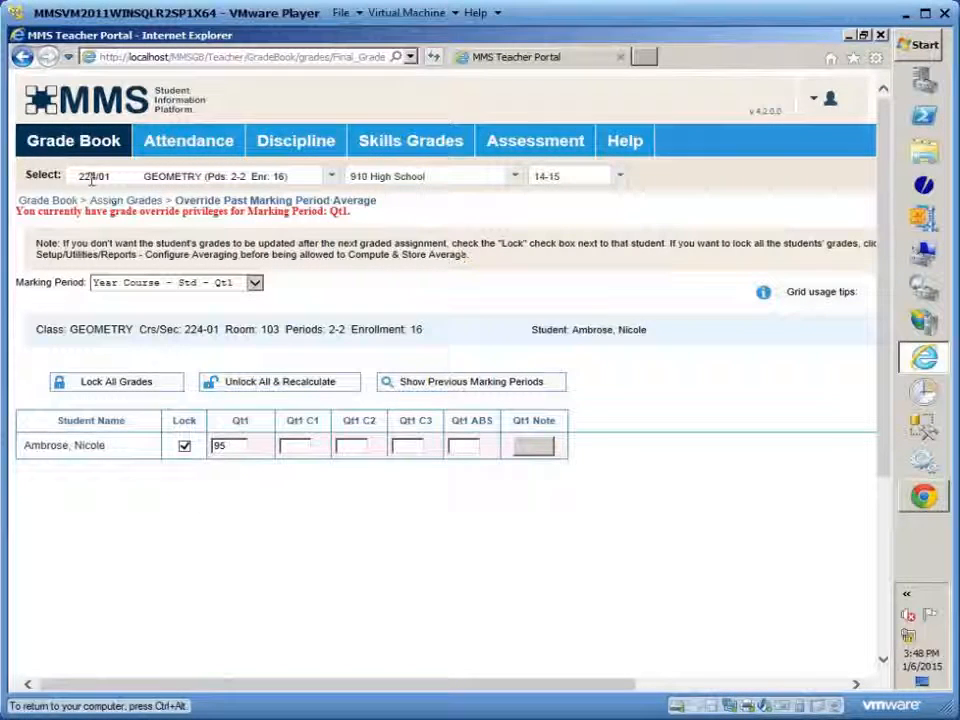
left_click(64, 150)
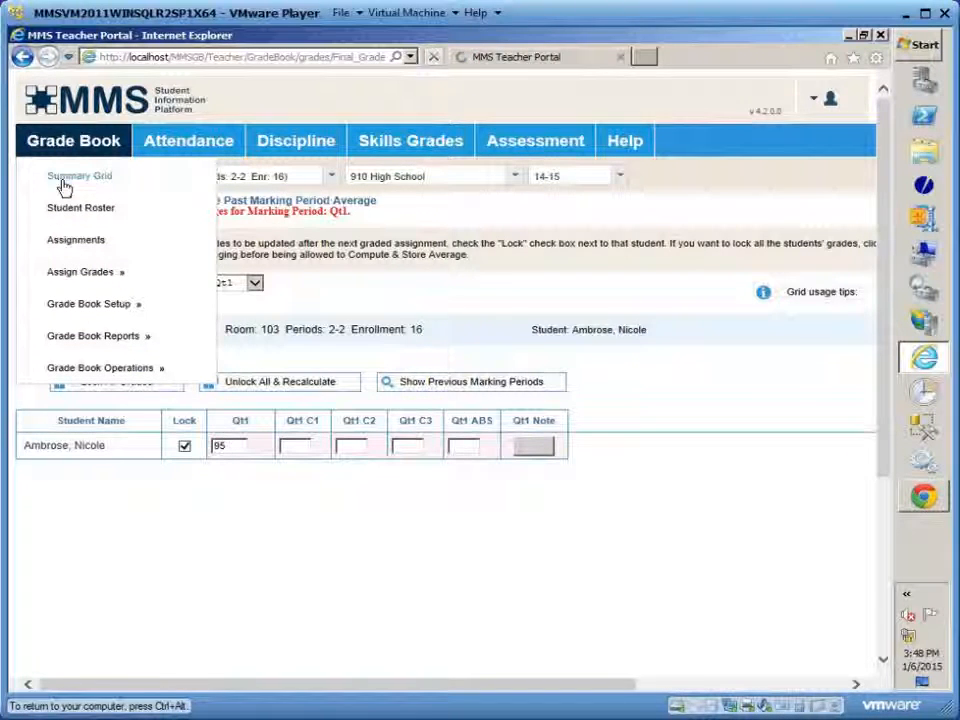
left_click(64, 182)
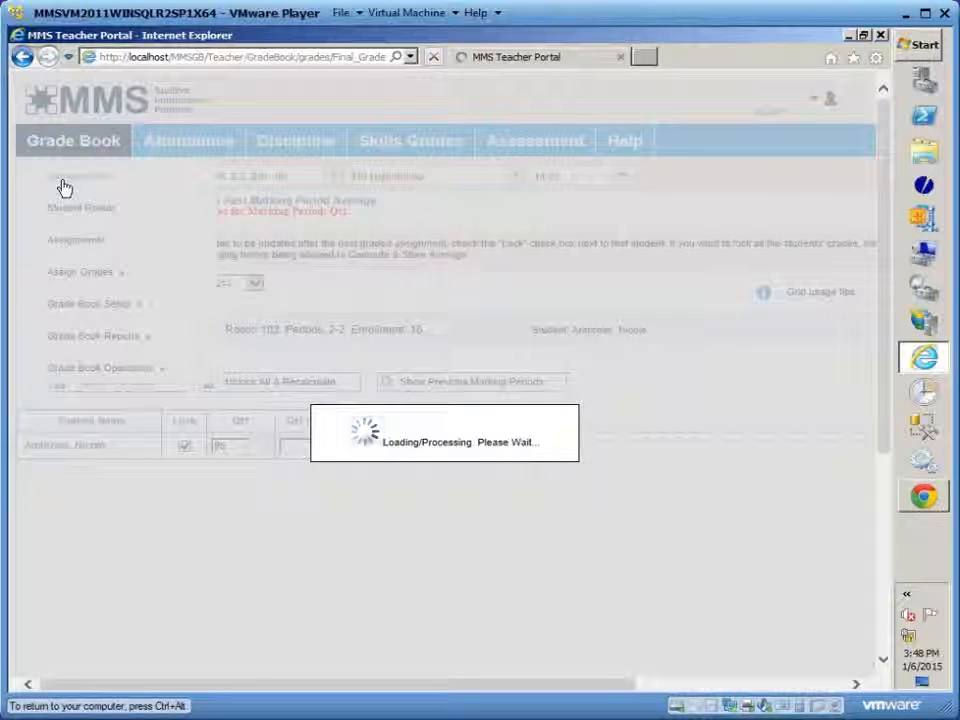